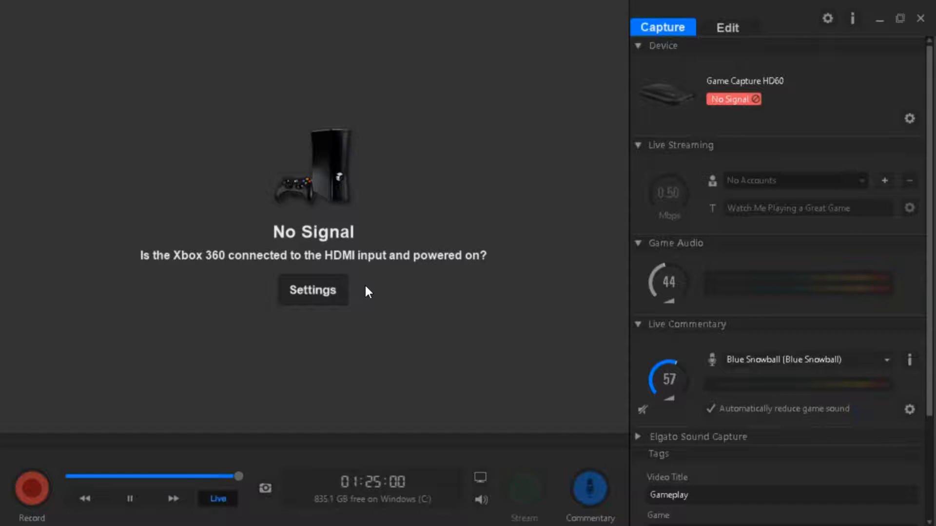
In the HD60 capture settings, try PC, PlayStation 4 and Xbox One as the input device, and select Xbox 360.
click(324, 290)
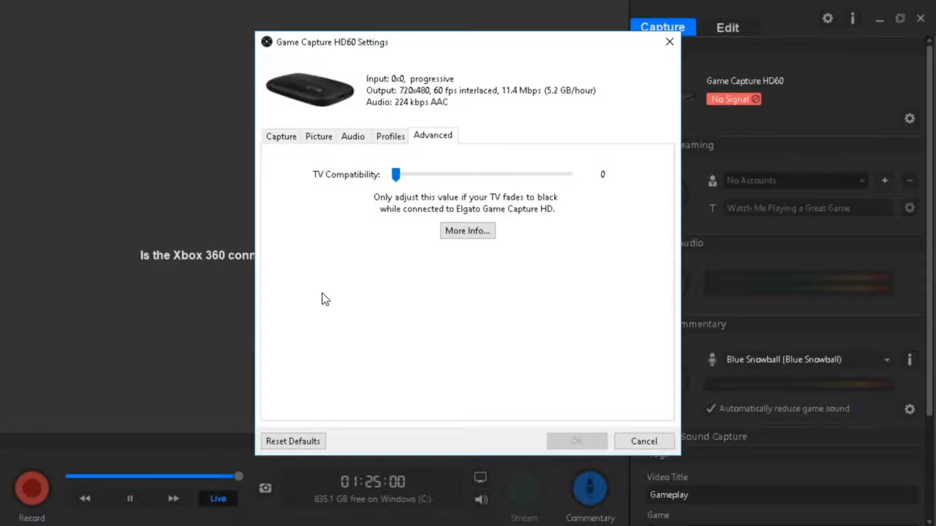
click(281, 136)
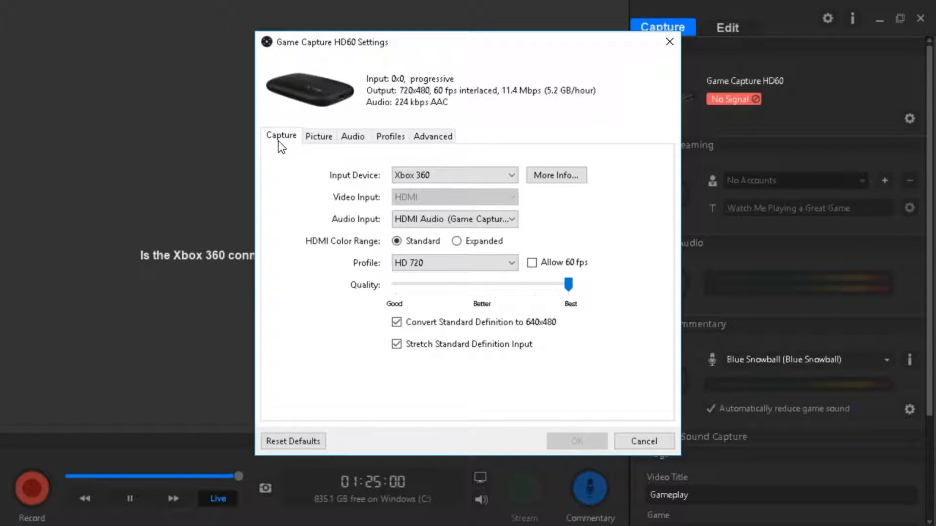
click(419, 177)
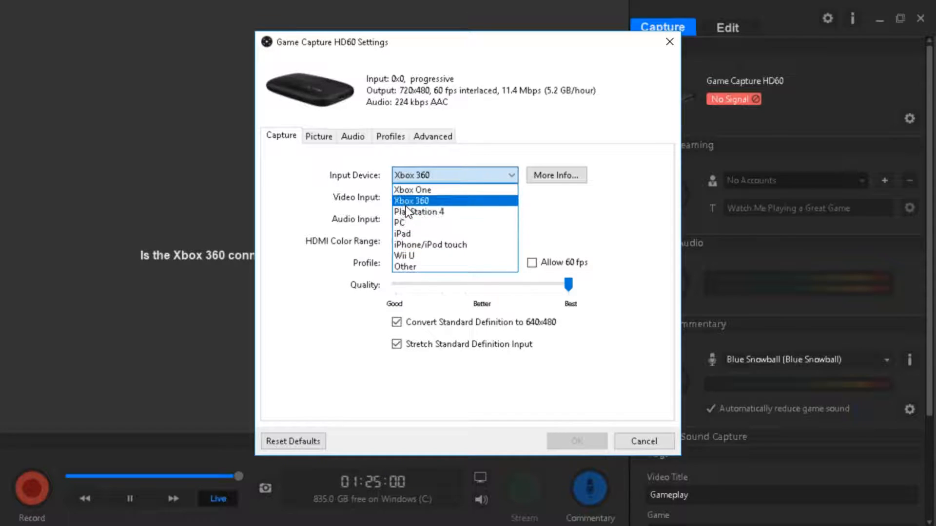
click(405, 222)
click(420, 178)
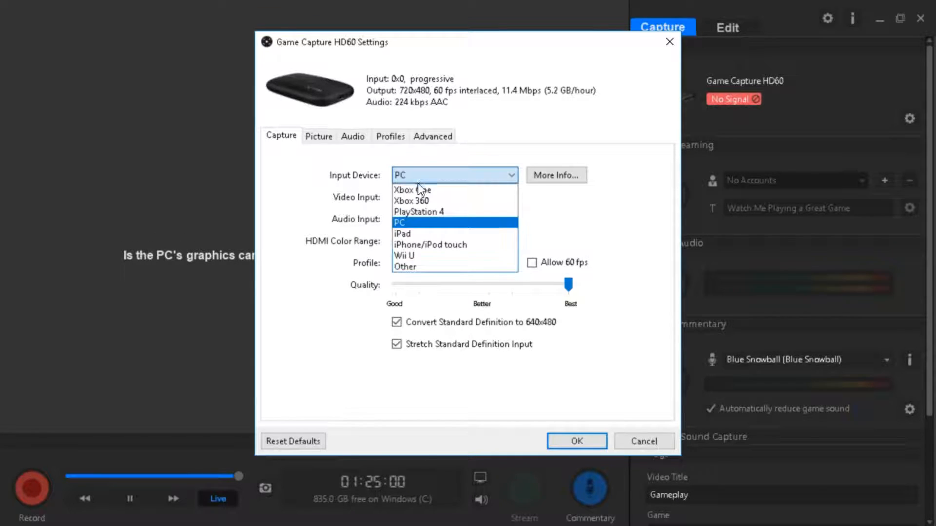
click(417, 212)
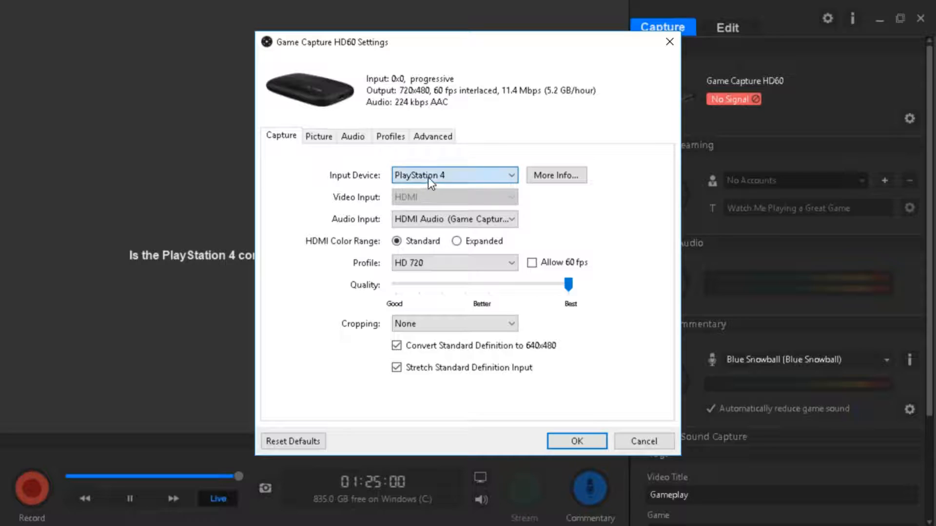
click(428, 177)
click(428, 190)
click(428, 176)
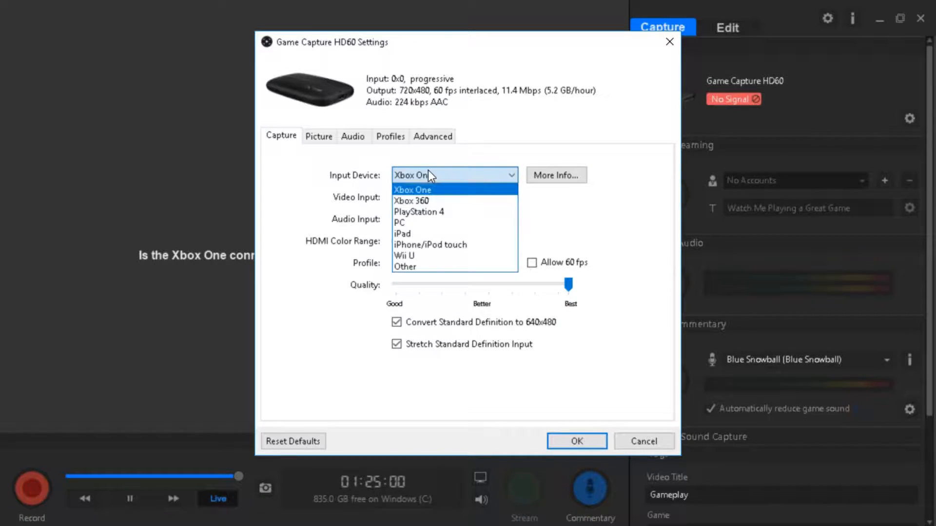
click(438, 200)
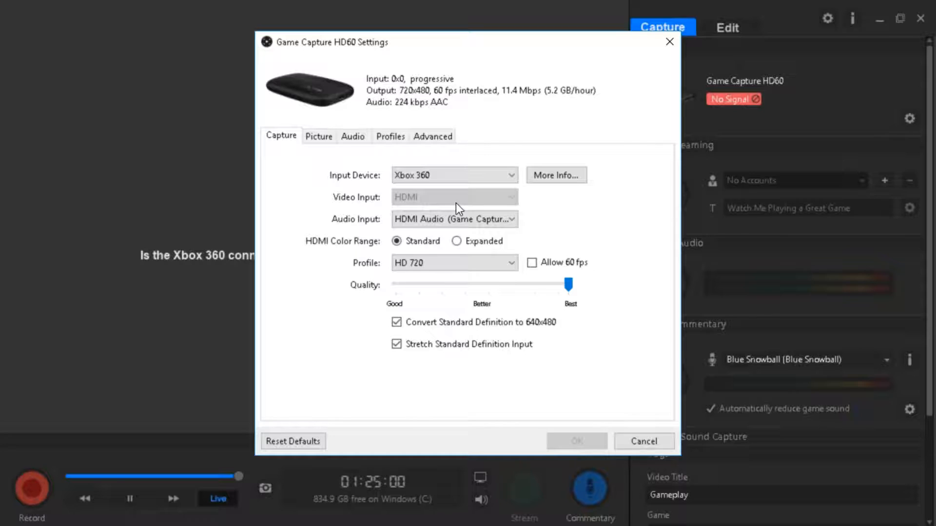
Set the audio input to HDMI Audio (Game Capture HD60) and the capture profile to HD 720.
click(439, 224)
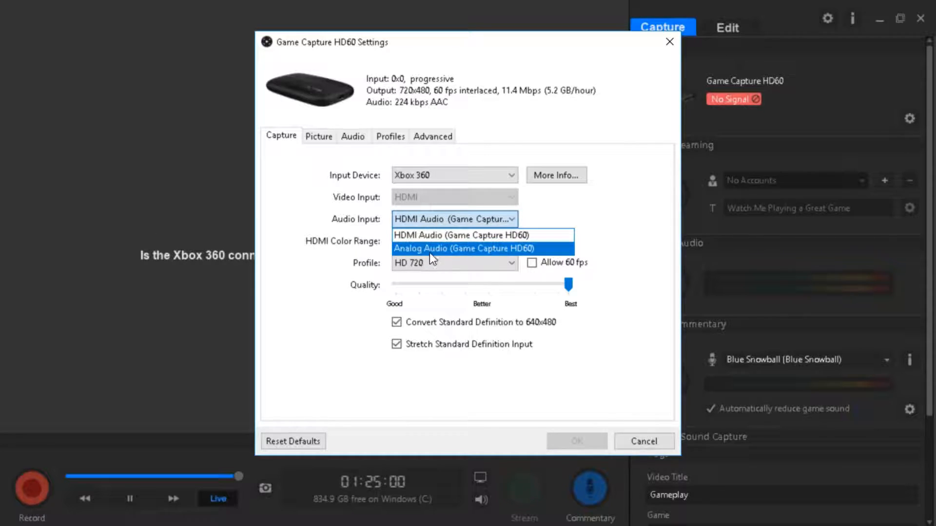
click(313, 308)
click(434, 220)
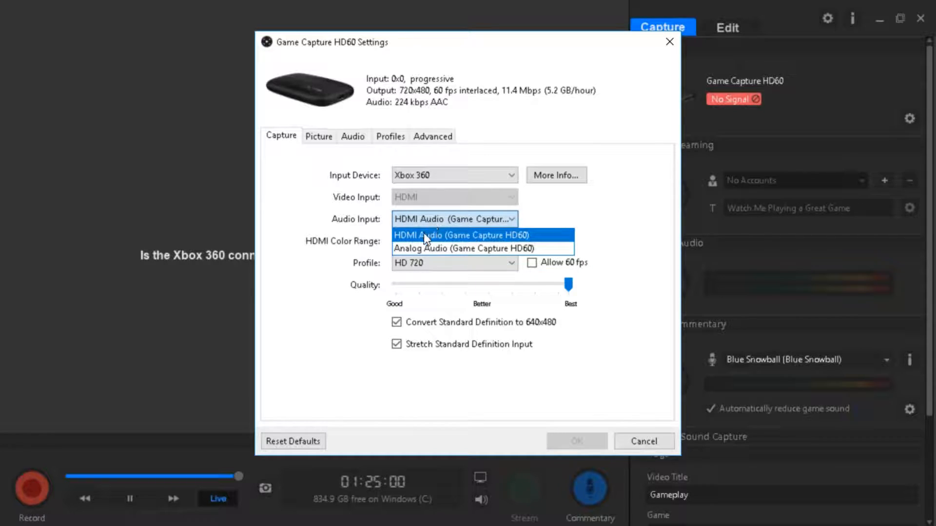
click(419, 235)
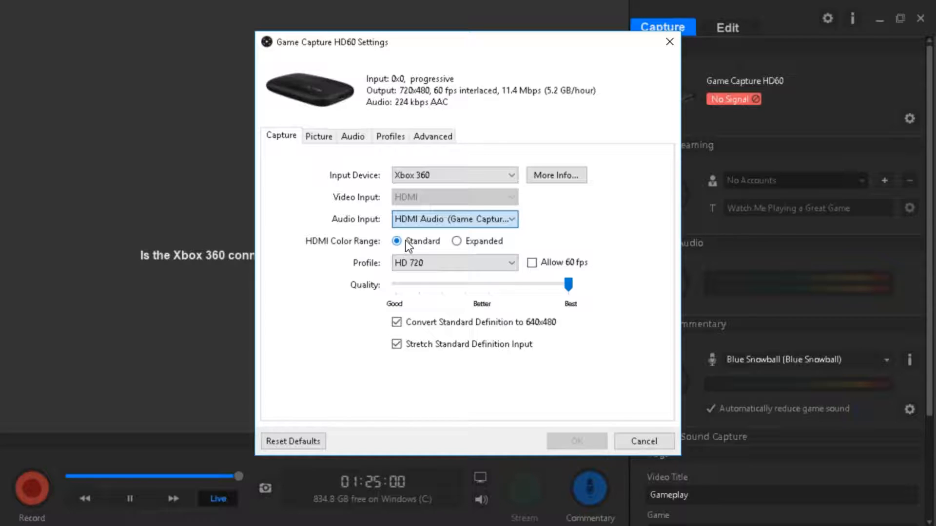
click(486, 268)
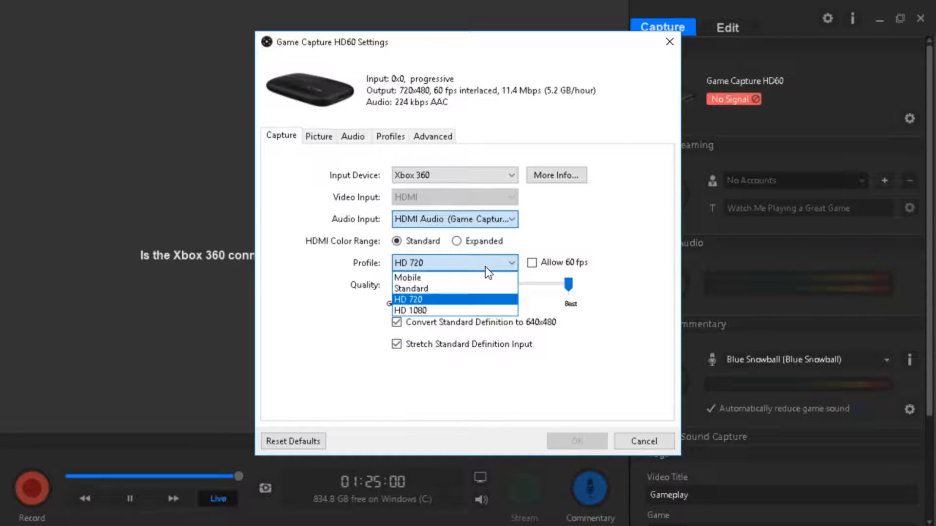
click(415, 302)
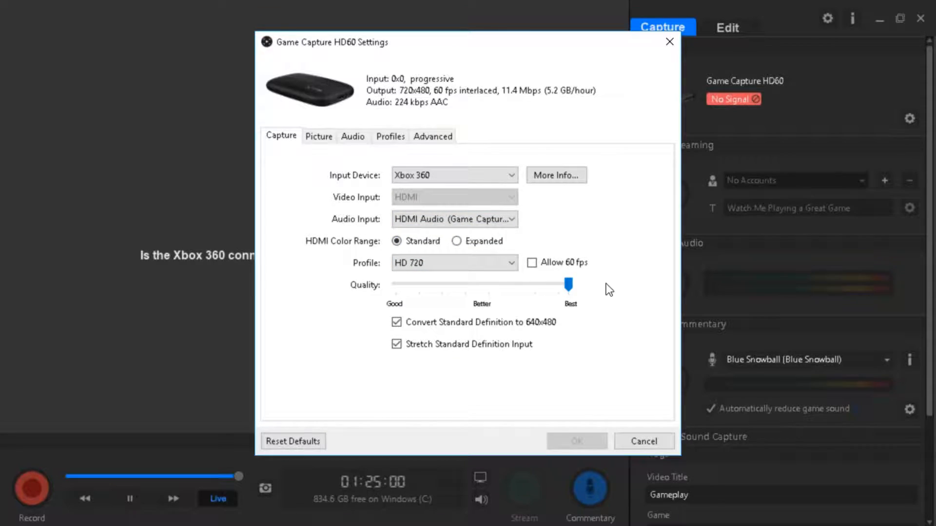
Review the standard-definition conversion and stretch options, the picture adjustments and the analog audio gain.
mouse_move(516, 328)
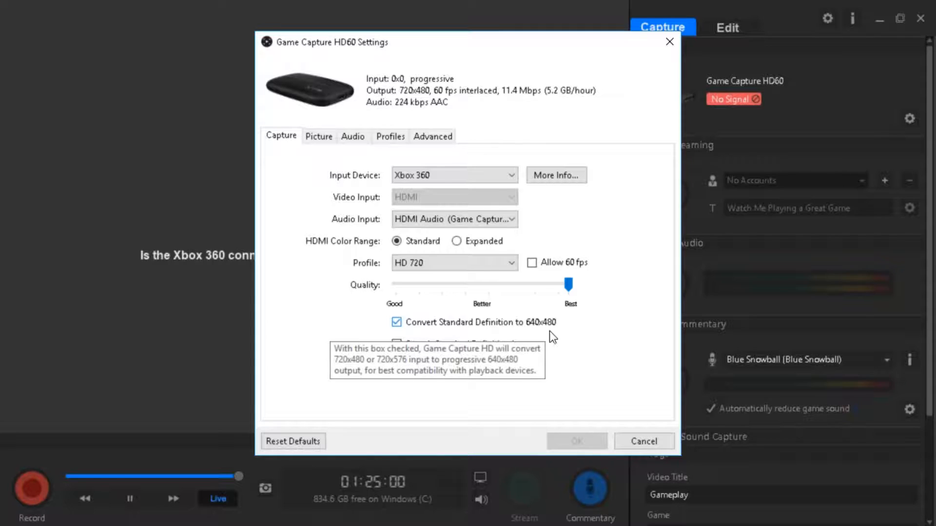
click(408, 347)
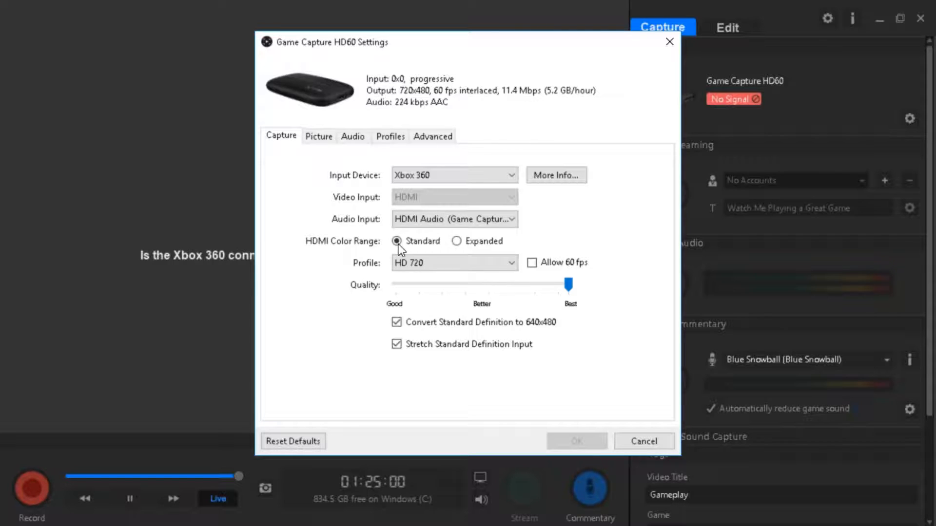
click(323, 141)
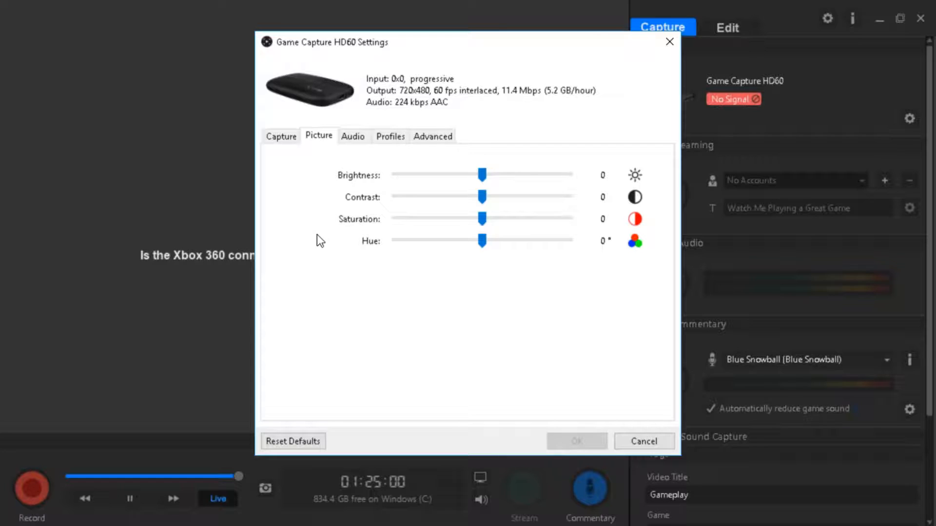
click(354, 141)
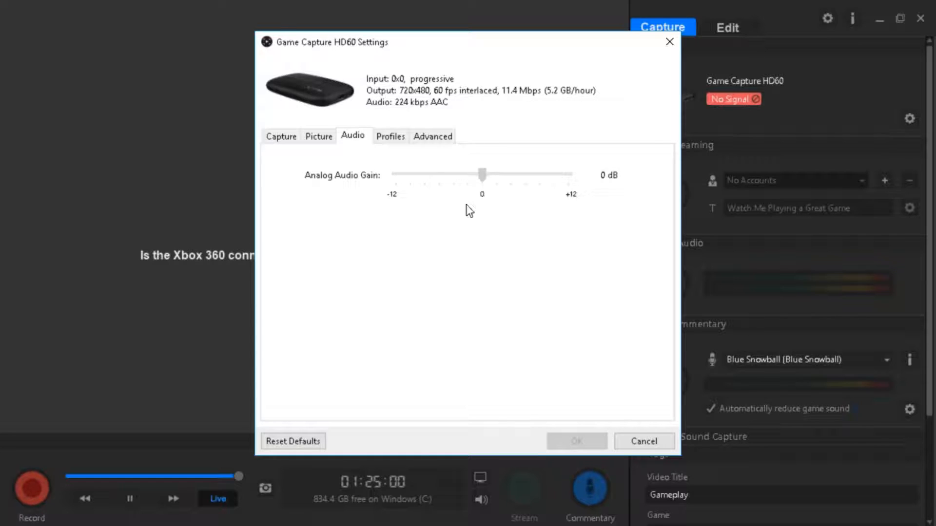
Add a settings profile named after the user, check the TV compatibility option, and save the device settings.
click(390, 142)
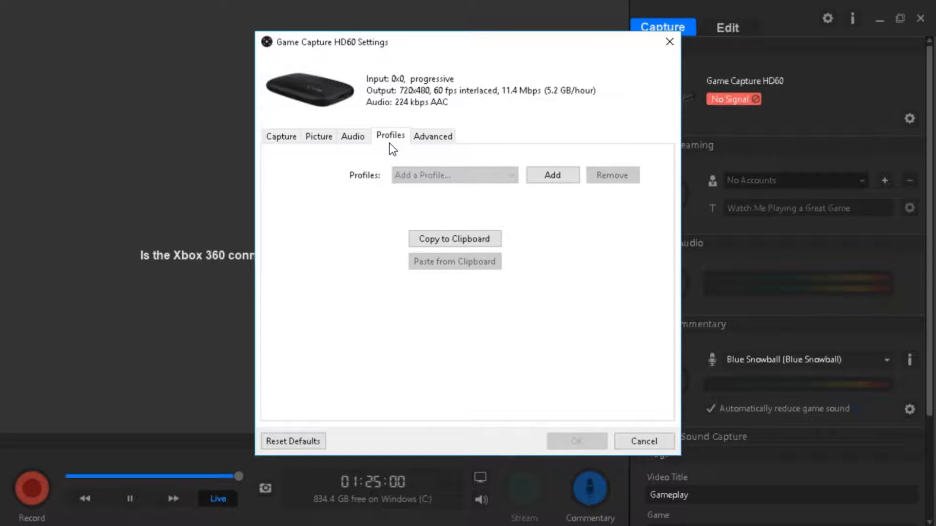
click(545, 183)
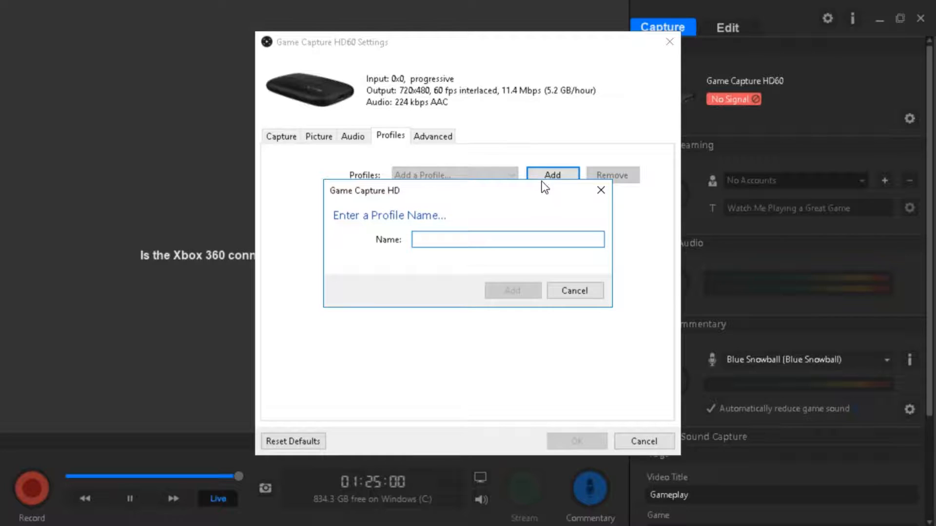
text(Chnats)
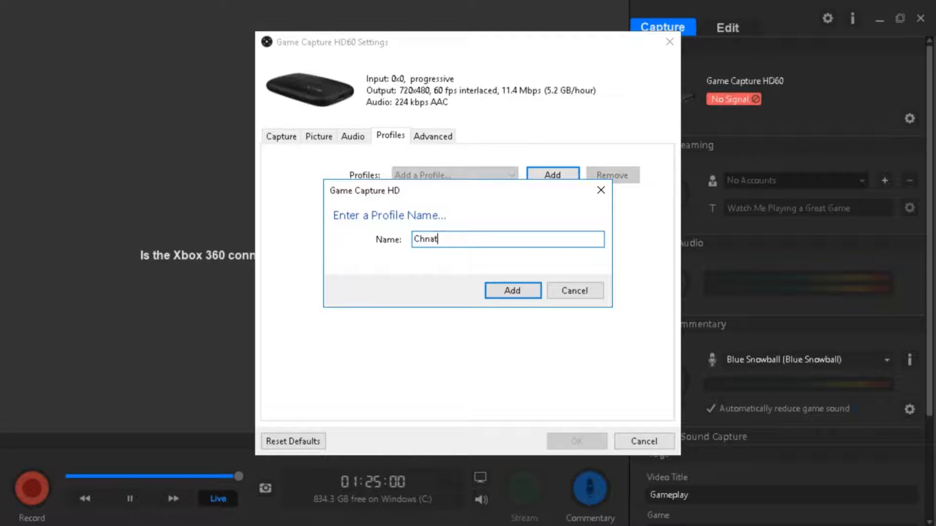
key(BackSpace)
key(BackSpace)
key(BackSpace)
key(BackSpace)
text(antz)
click(508, 290)
click(460, 171)
click(460, 171)
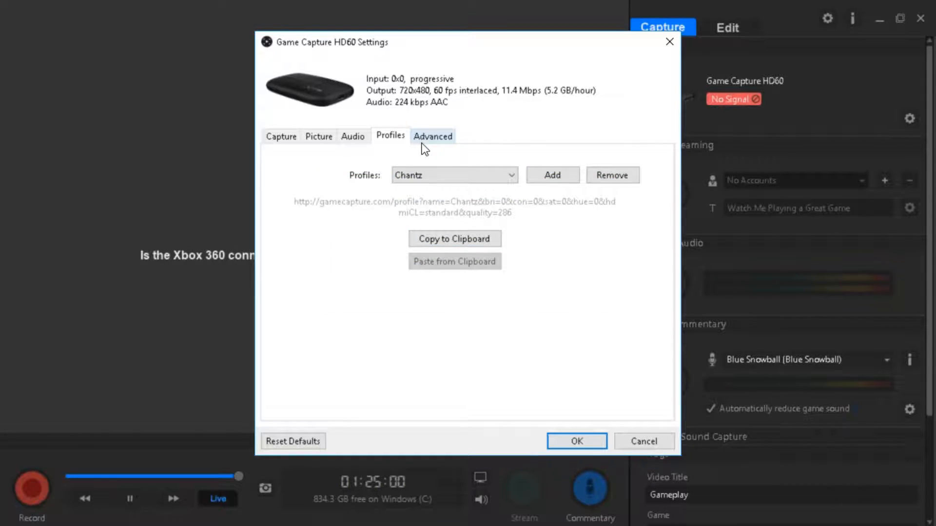
click(446, 141)
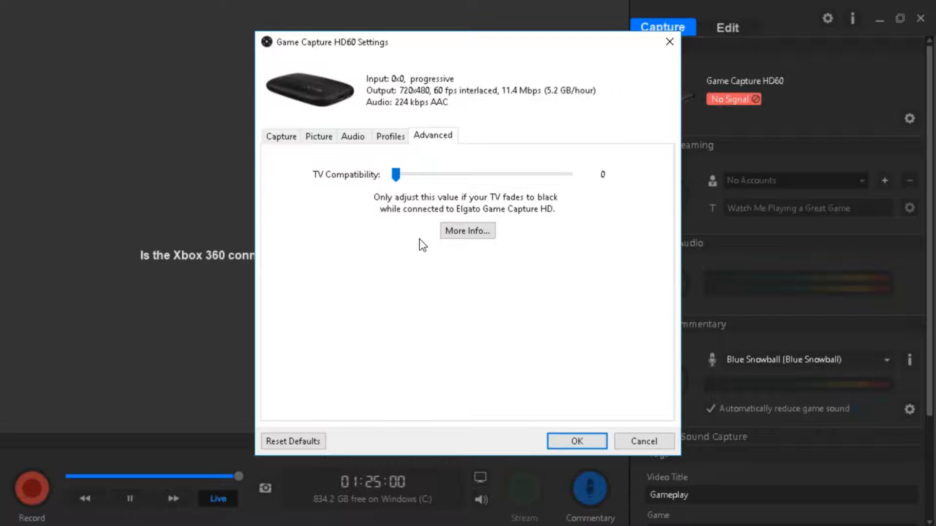
click(566, 446)
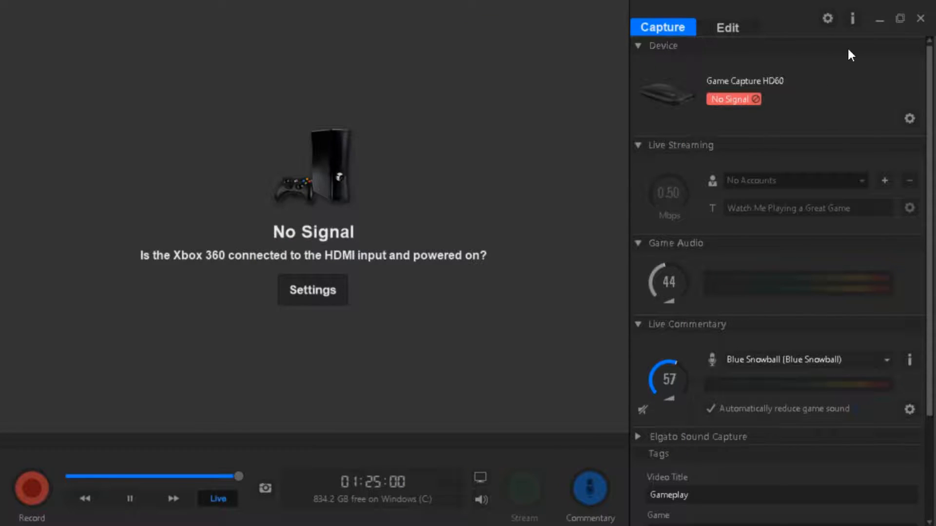
Review the application preferences for storage locations, sharing and file exports, software updates, and hotkeys.
click(828, 19)
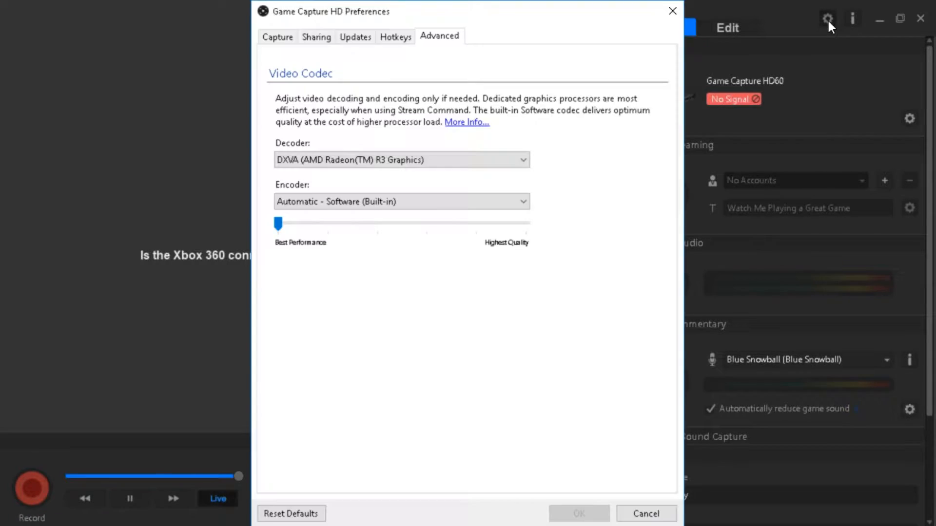
click(278, 38)
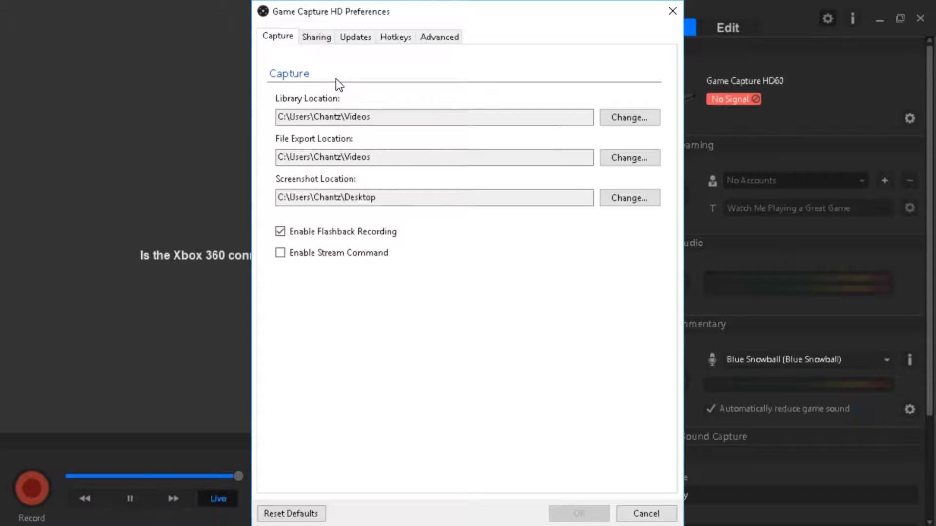
click(312, 37)
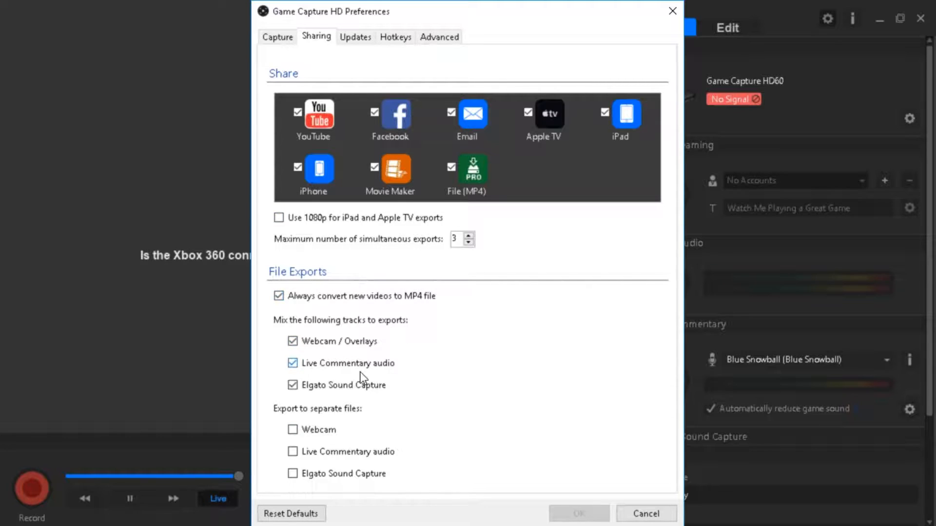
click(361, 42)
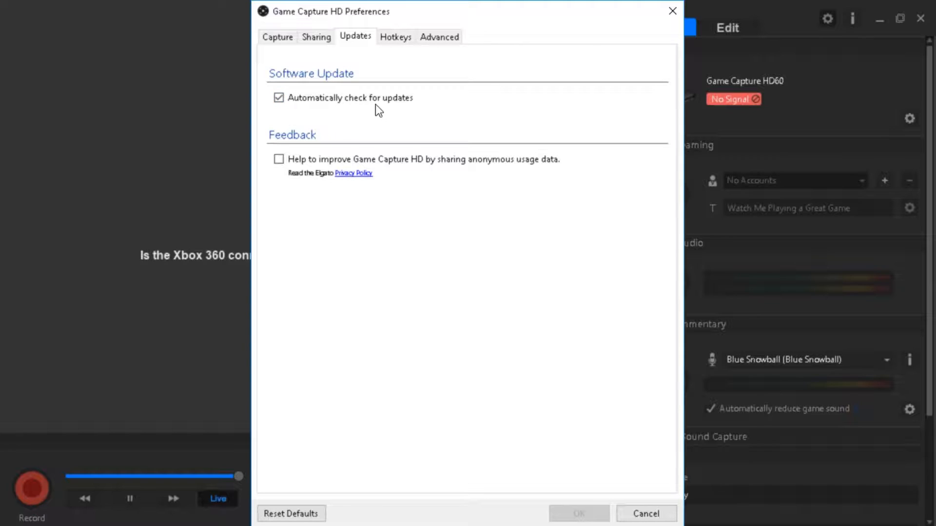
click(397, 36)
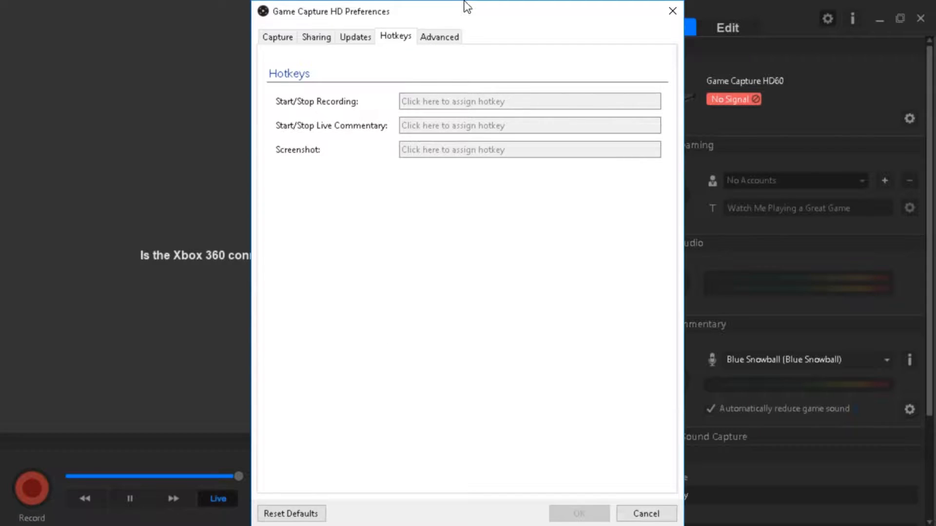
Examine the available video decoder and encoder choices in the advanced preferences, and close the preferences without saving.
click(440, 35)
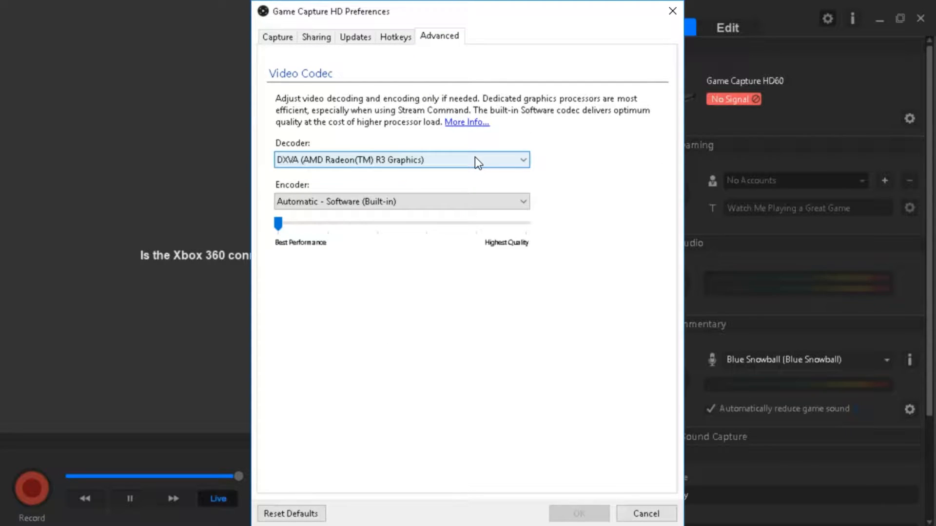
click(383, 164)
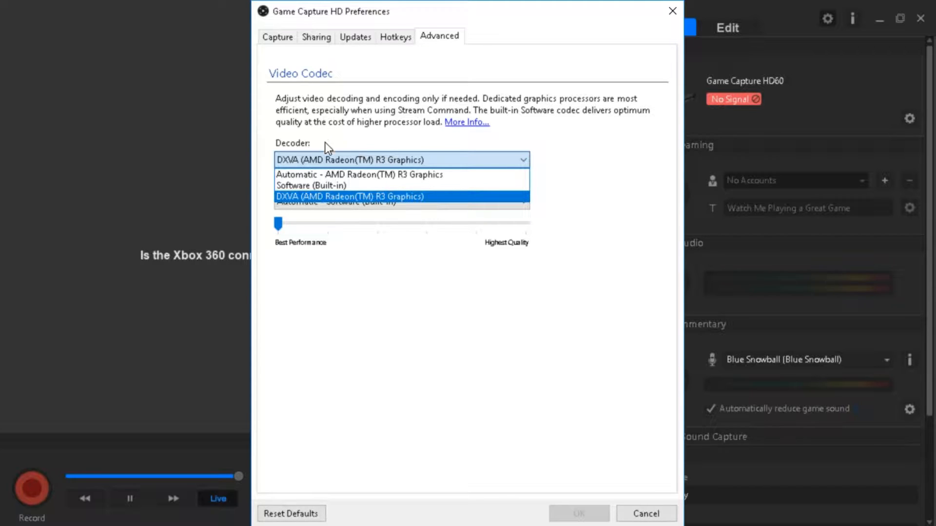
click(321, 196)
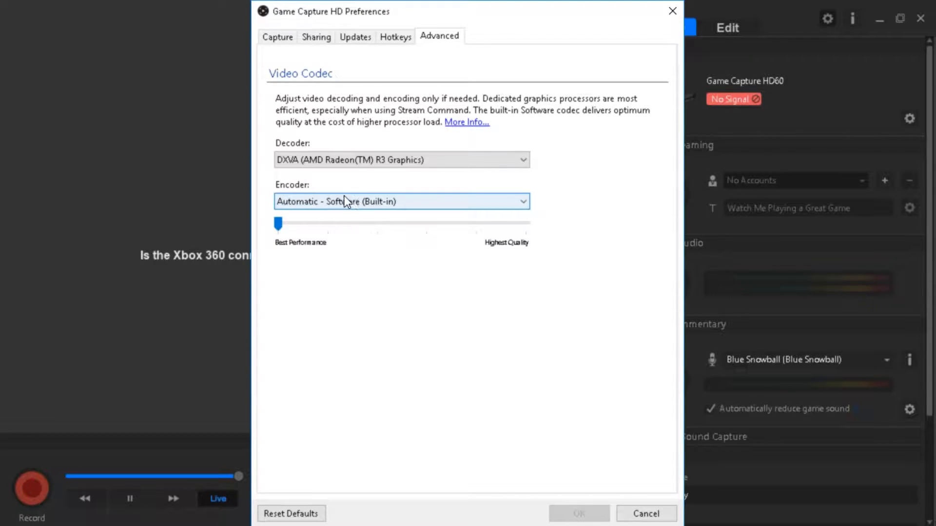
click(317, 205)
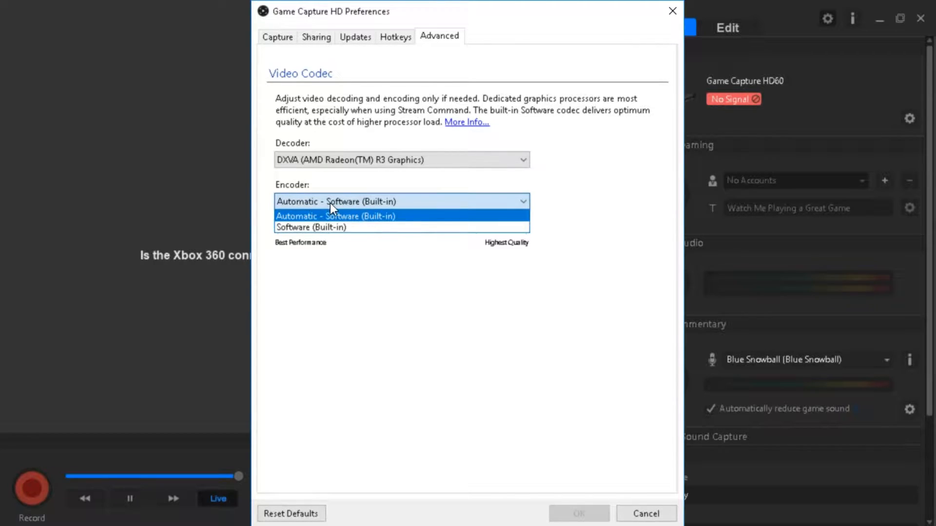
click(329, 200)
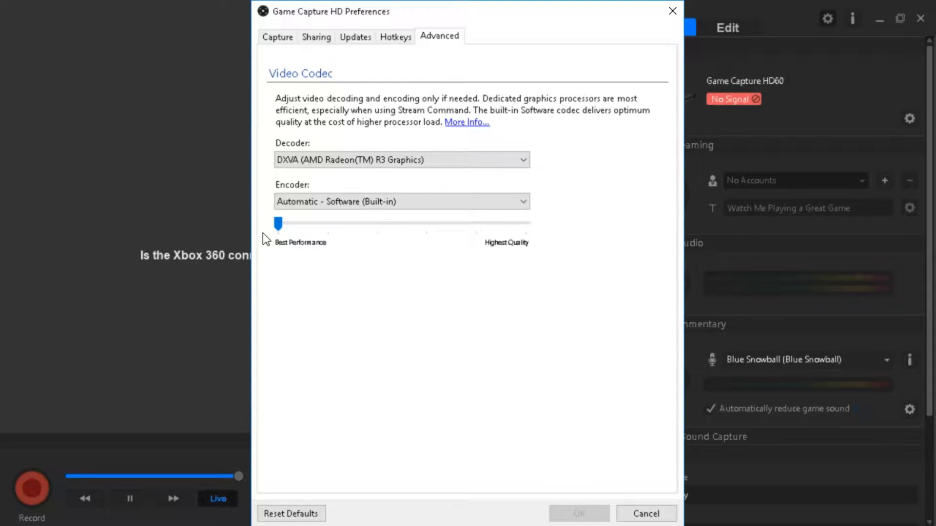
click(672, 516)
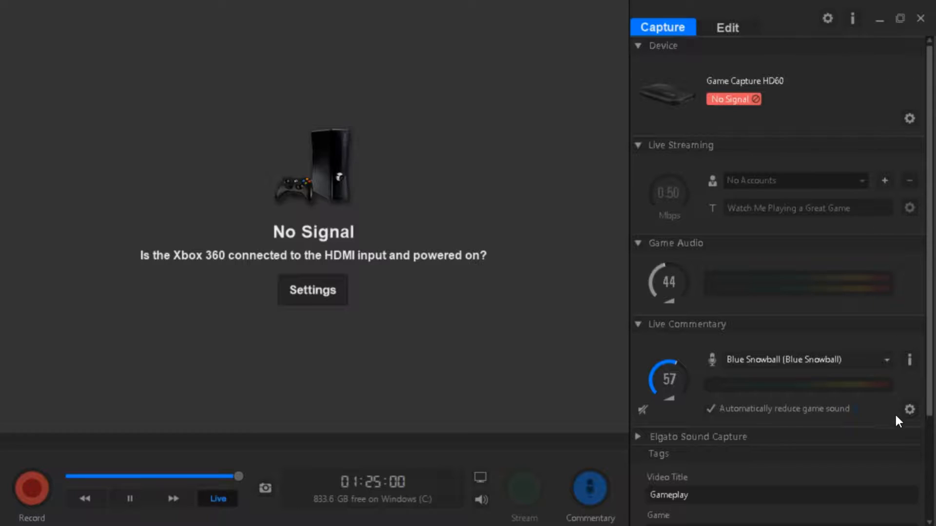
Switch to editing the recorded videos and play back the 01:22 Gameplay clip.
click(717, 27)
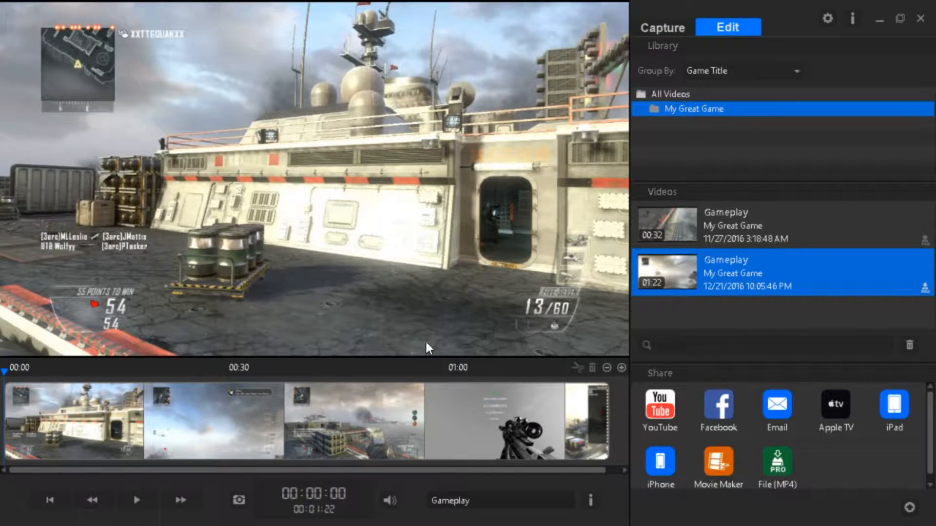
click(135, 502)
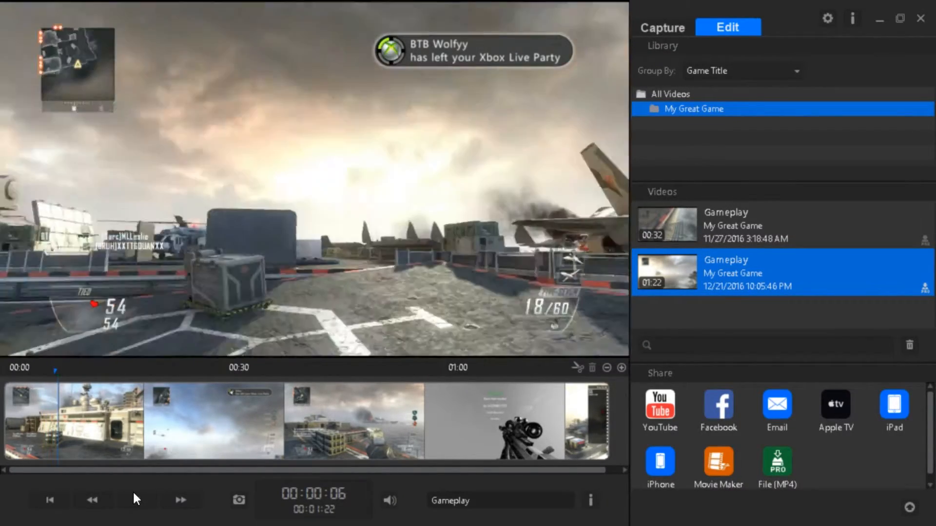
Pause the 01:22 Gameplay clip, and play back the opening seconds of the 00:32 Gameplay clip.
click(133, 490)
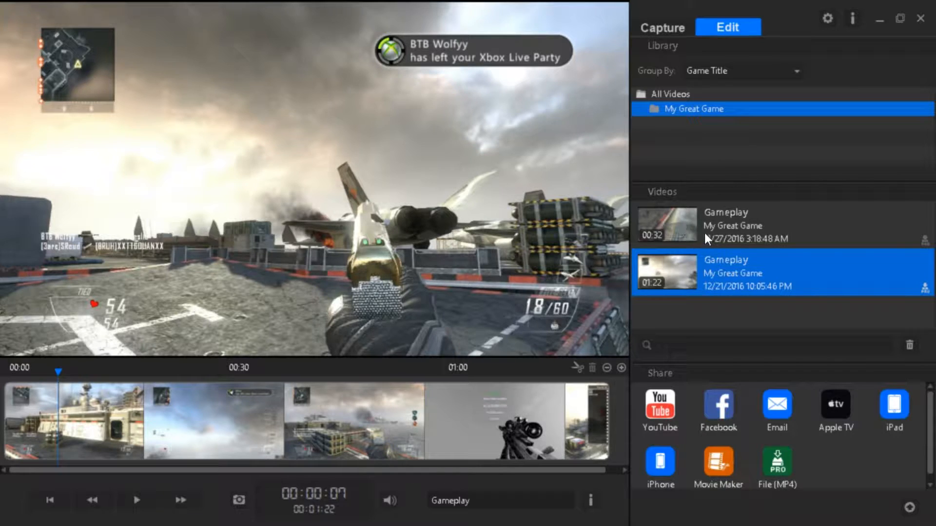
click(758, 227)
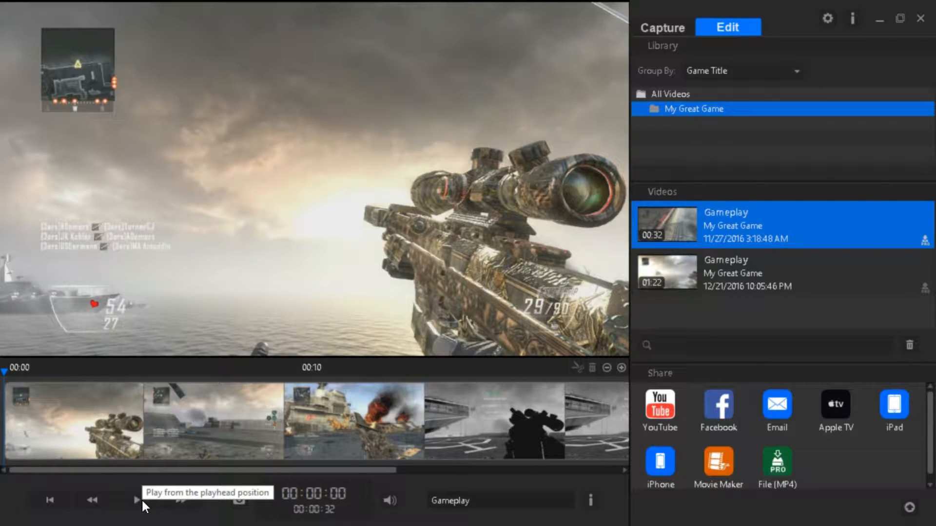
click(142, 501)
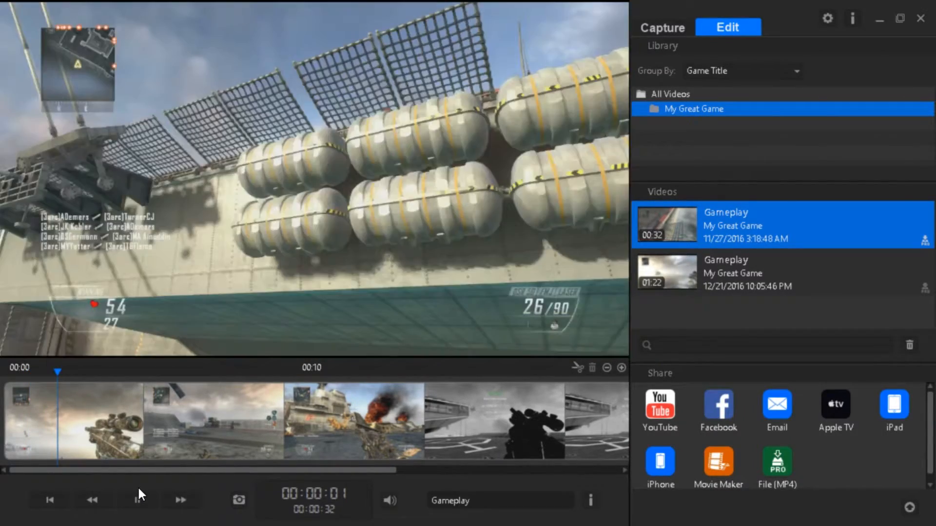
click(140, 498)
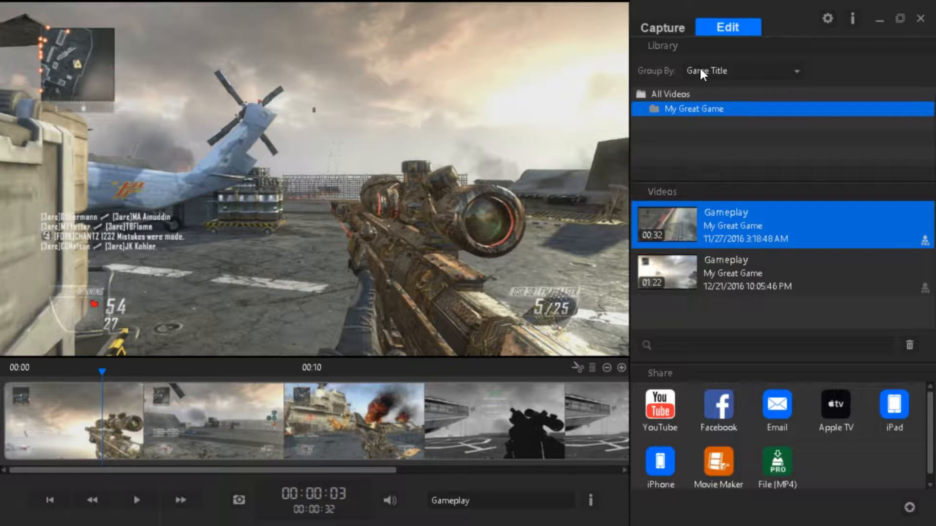
Return to capture mode, look over the audio and tag settings, and try to start a recording.
click(669, 29)
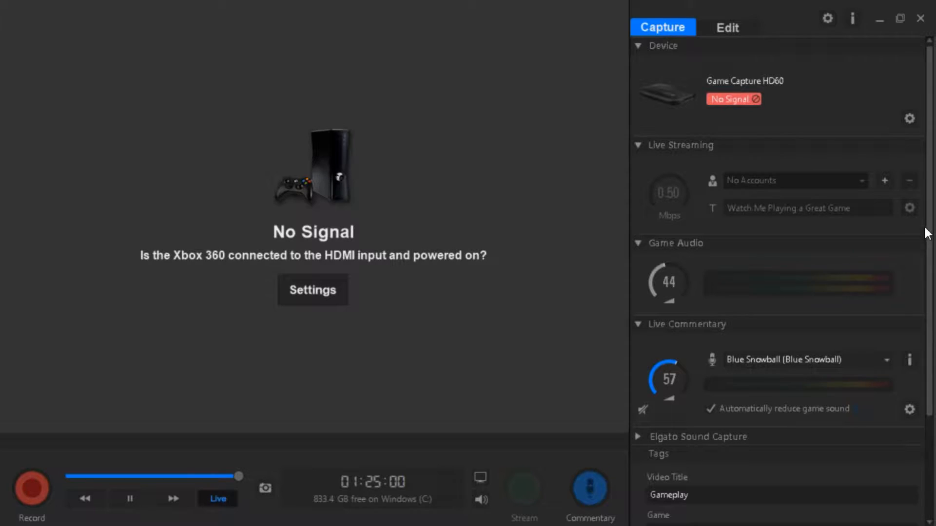
scroll(929, 244, down, 3)
scroll(932, 340, down, 2)
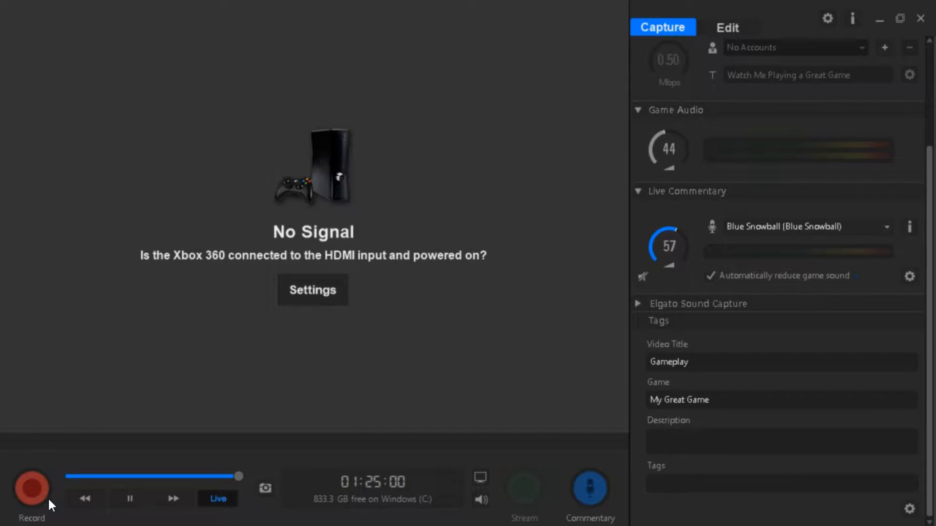
click(22, 485)
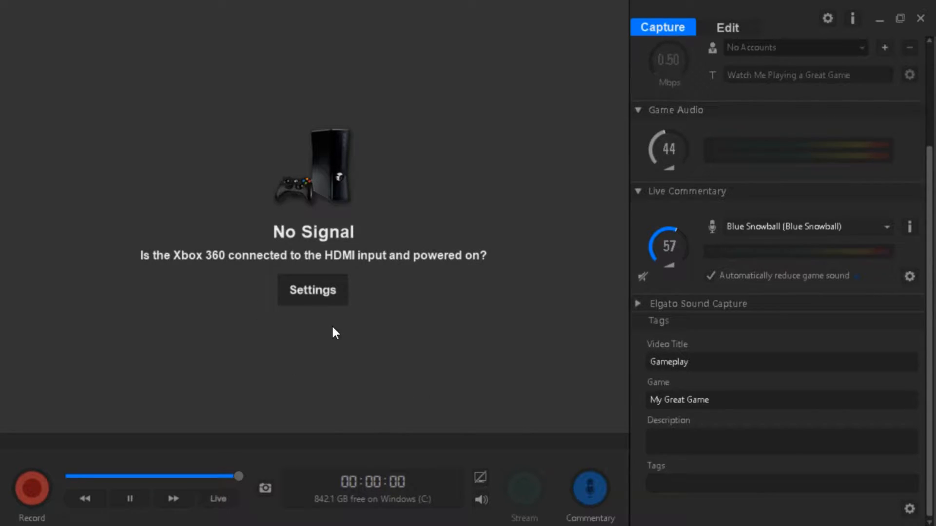
Turn the video preview back on, and check the threshold and attenuation options for live commentary.
click(482, 474)
drag(932, 248, 933, 125)
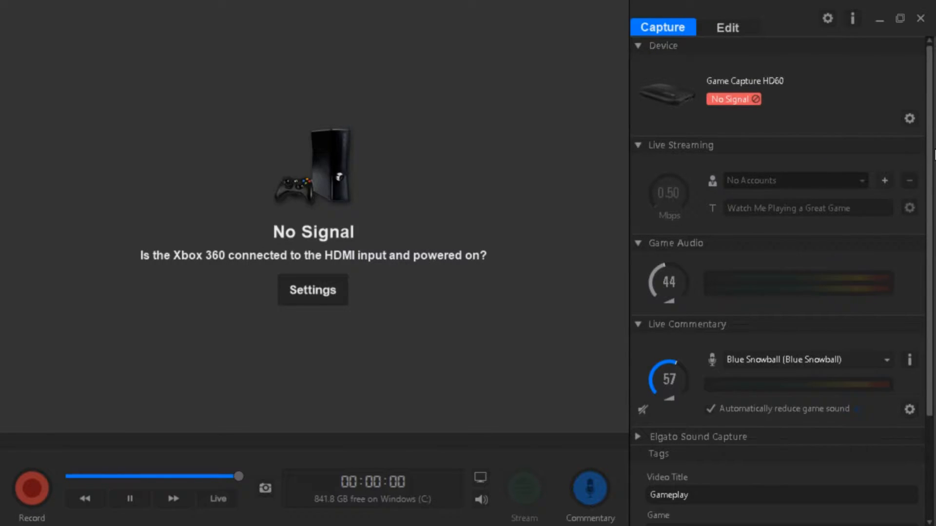
drag(928, 153, 935, 234)
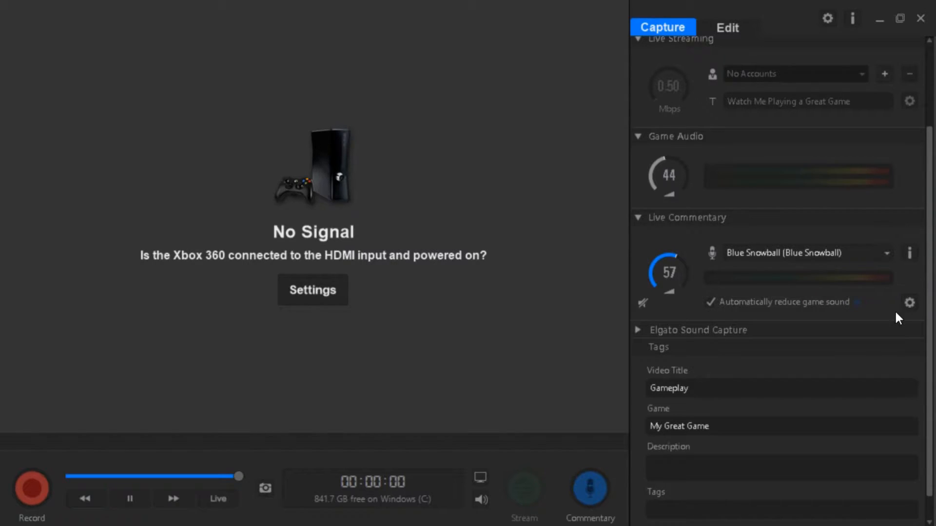
click(910, 302)
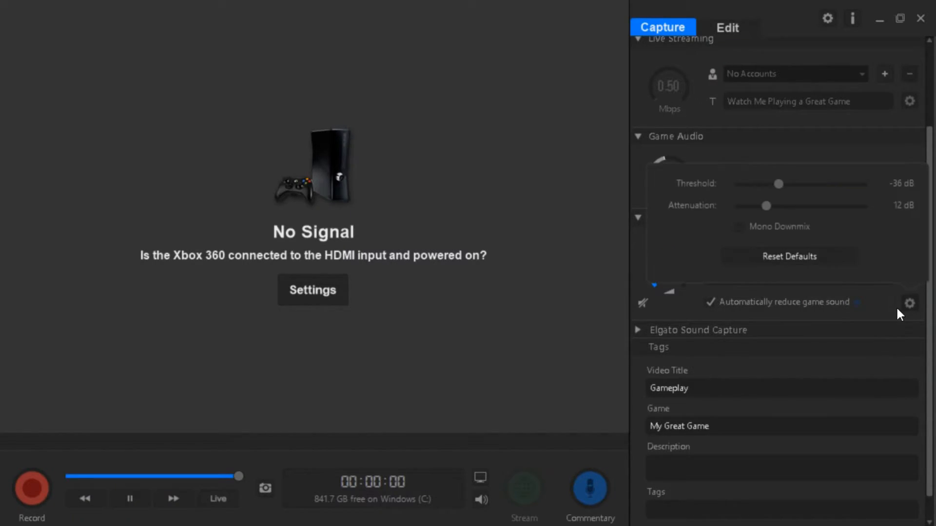
click(675, 309)
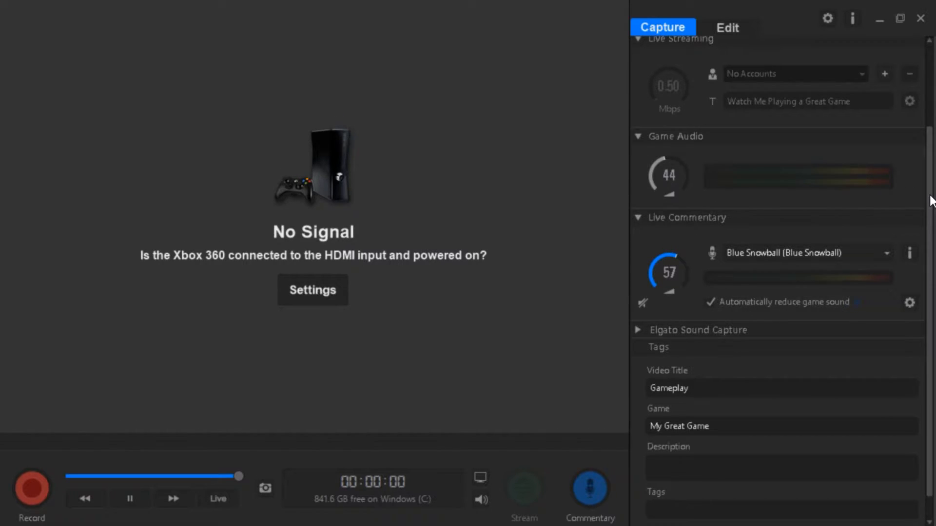
Expand the Elgato Sound Capture section, check the Team Chat mode in its settings, and close the Sound Capture window.
scroll(930, 200, down, 1)
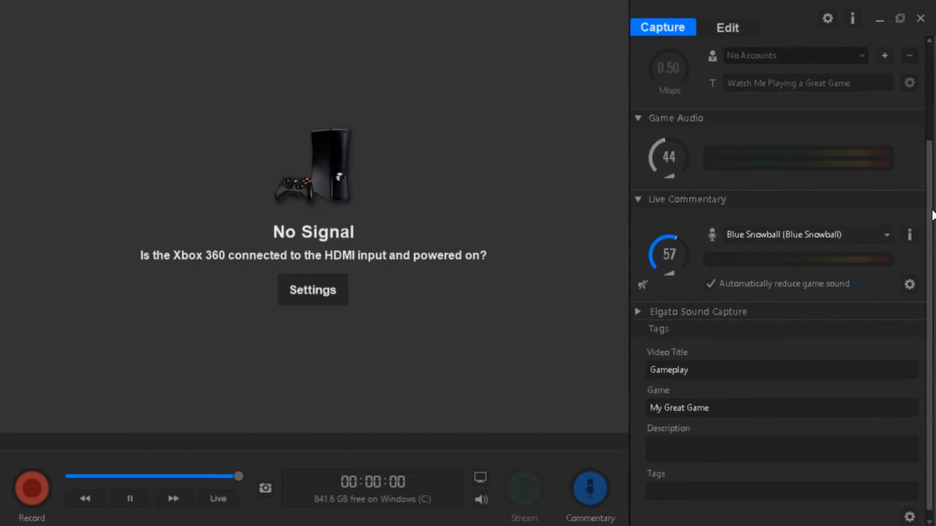
click(637, 312)
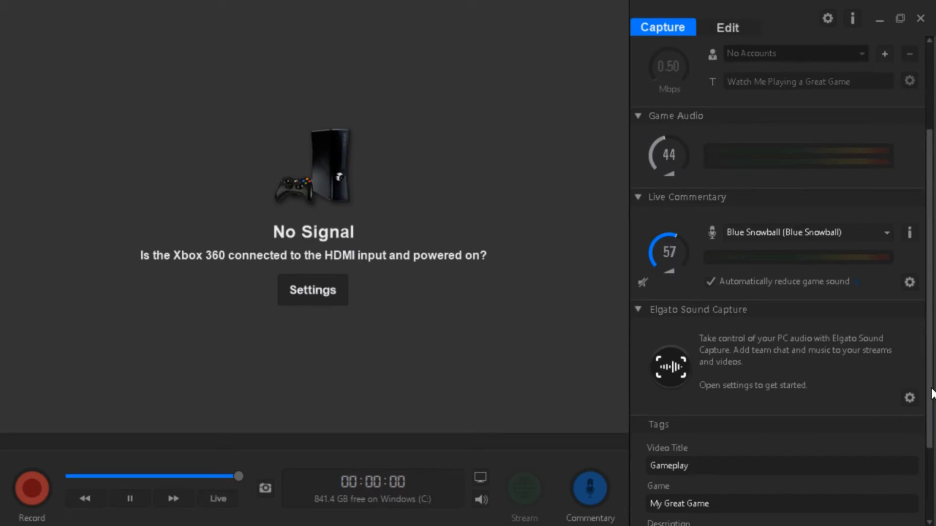
scroll(929, 419, down, 3)
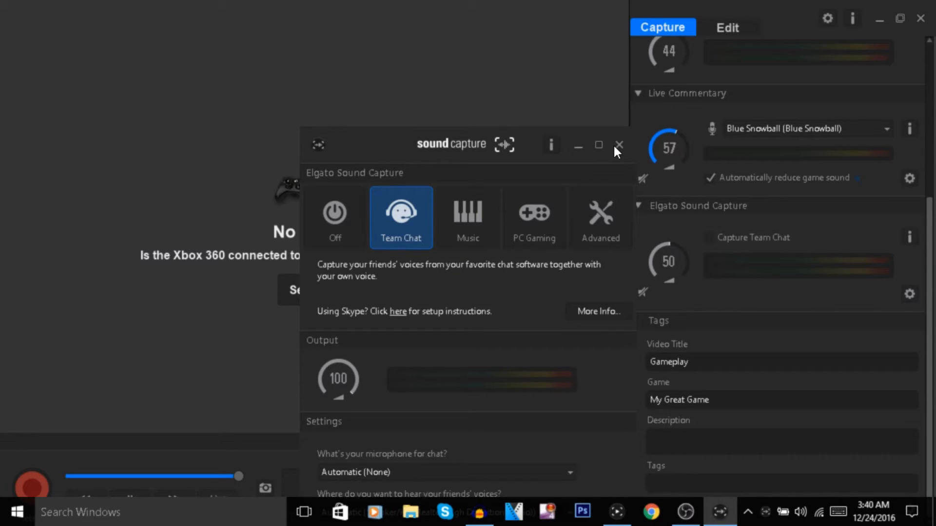
click(619, 145)
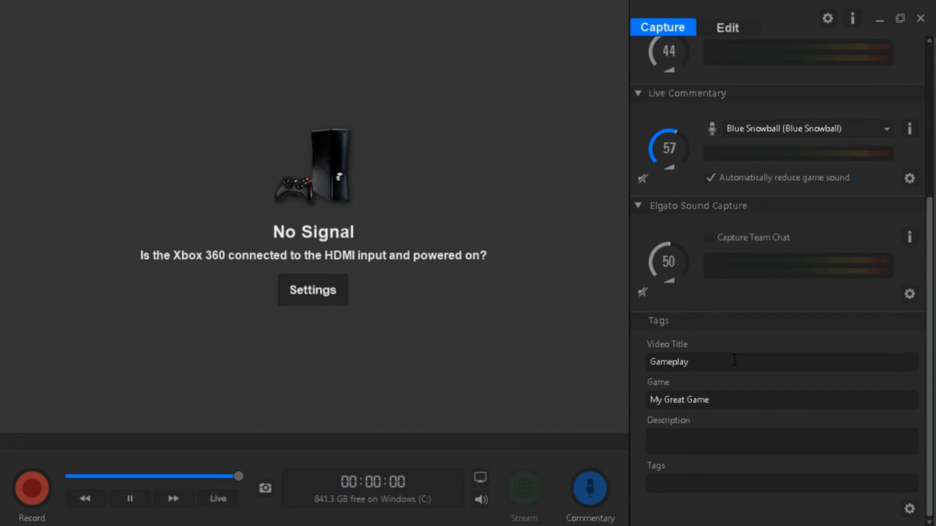
scroll(622, 327, up, 5)
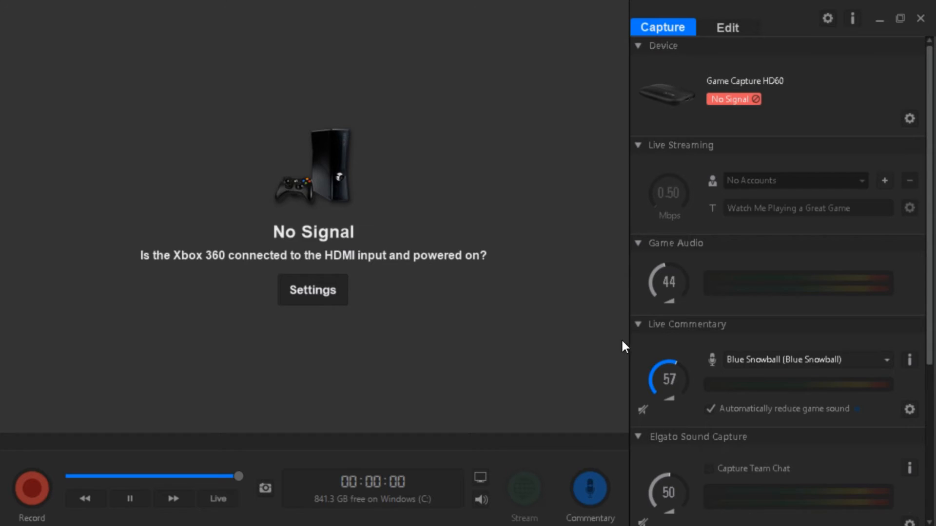